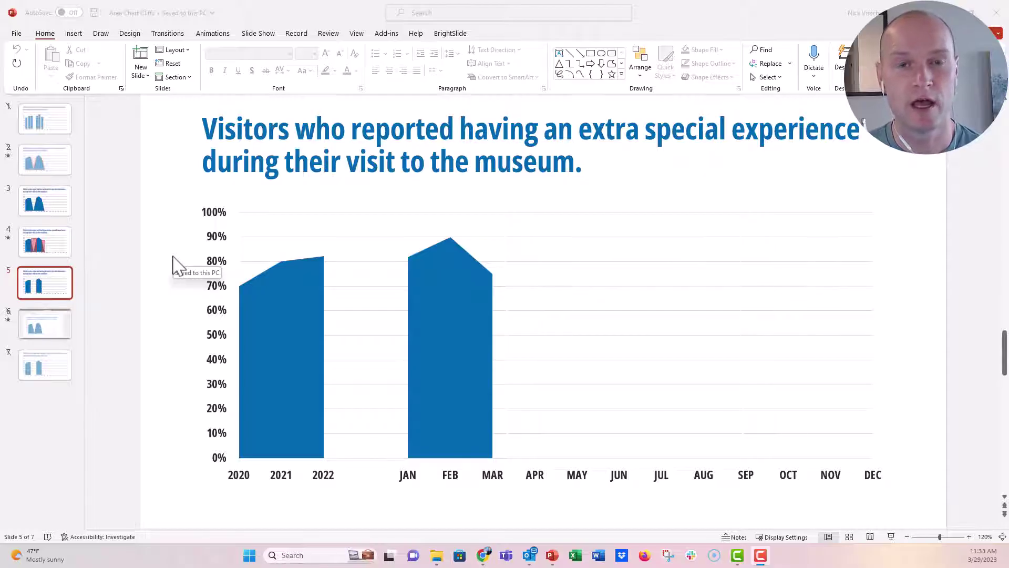
- Select the area chart on slide 5 and bring up the Chart Design tools
click(233, 243)
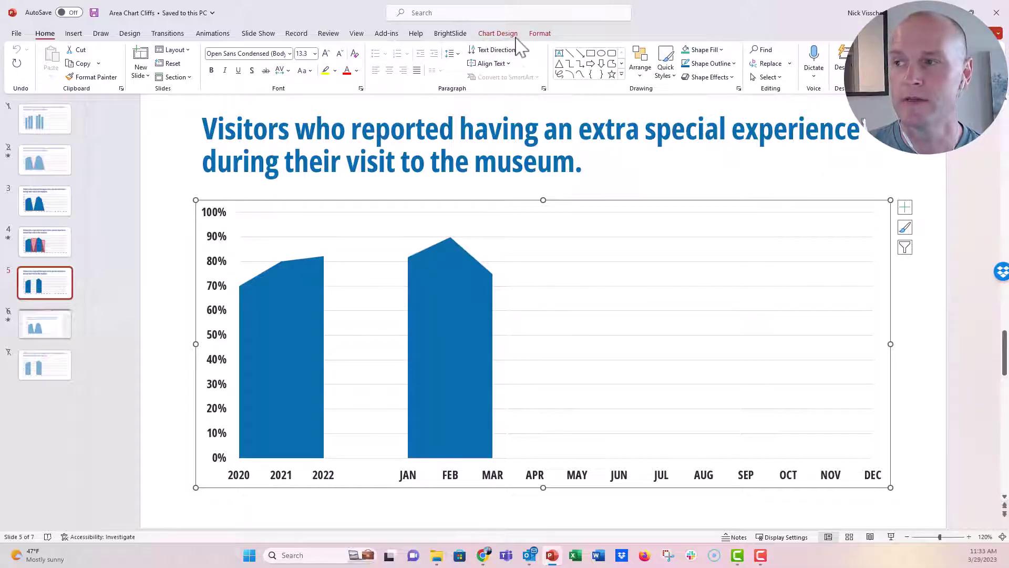
click(498, 33)
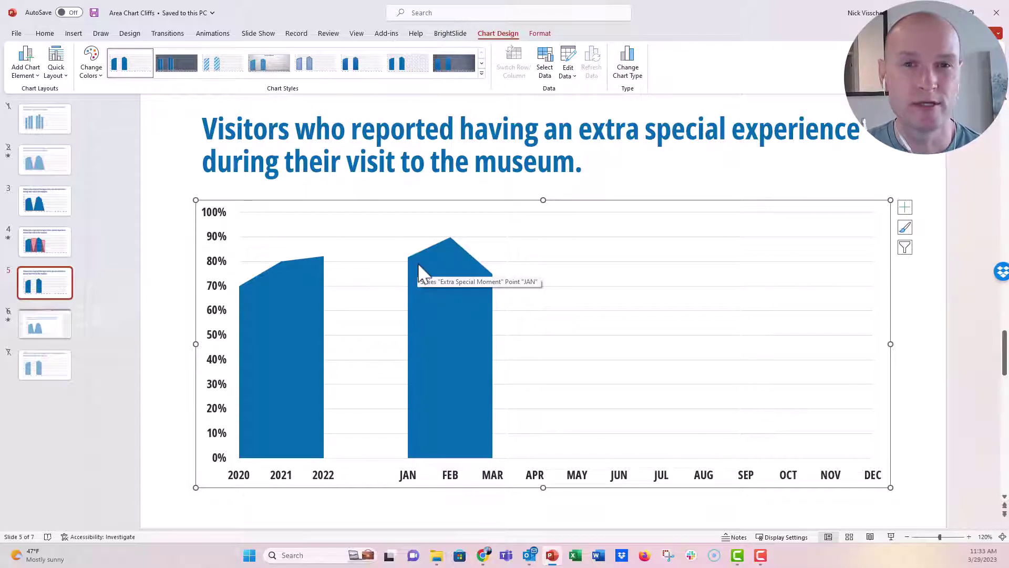
- Open the Extra Special Moment series data sheet and set MAR (cell B8) to 88%
right_click(443, 250)
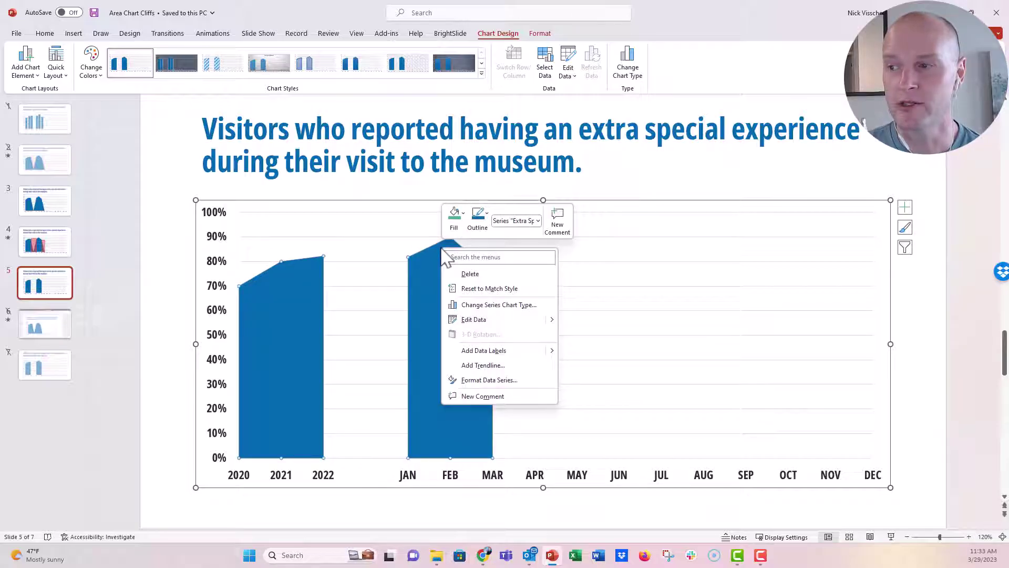
click(468, 319)
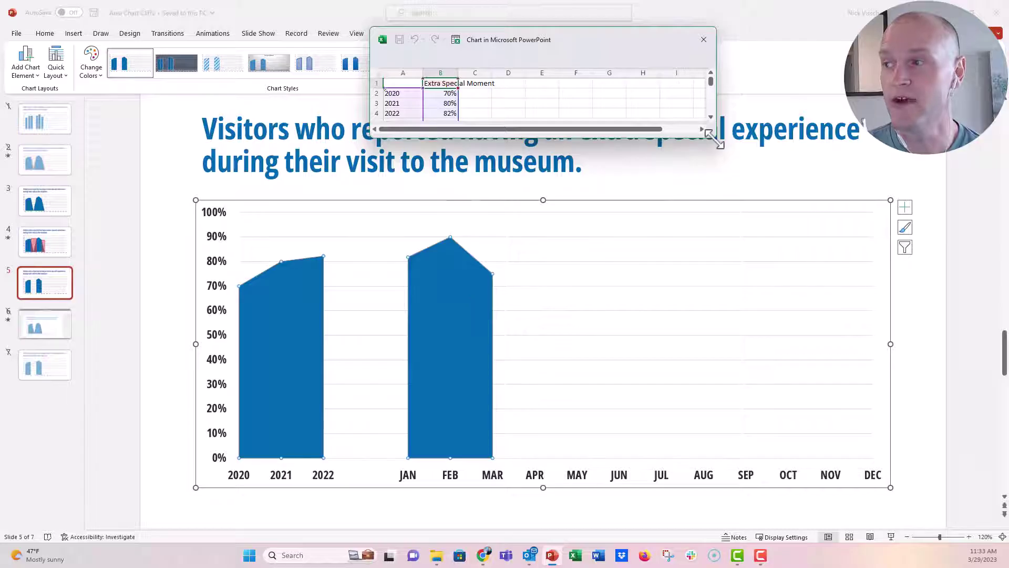
drag(715, 137, 766, 279)
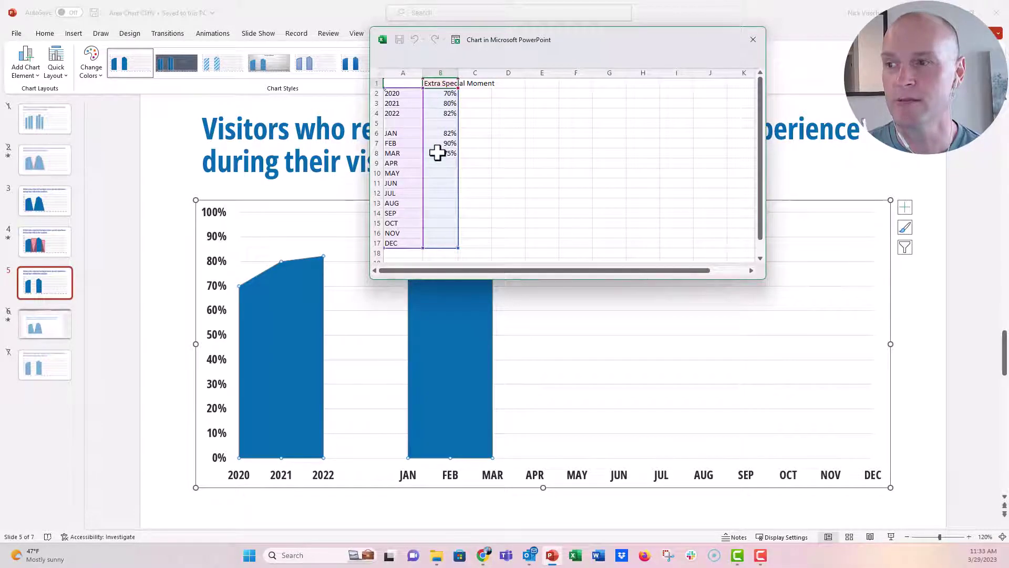
click(437, 152)
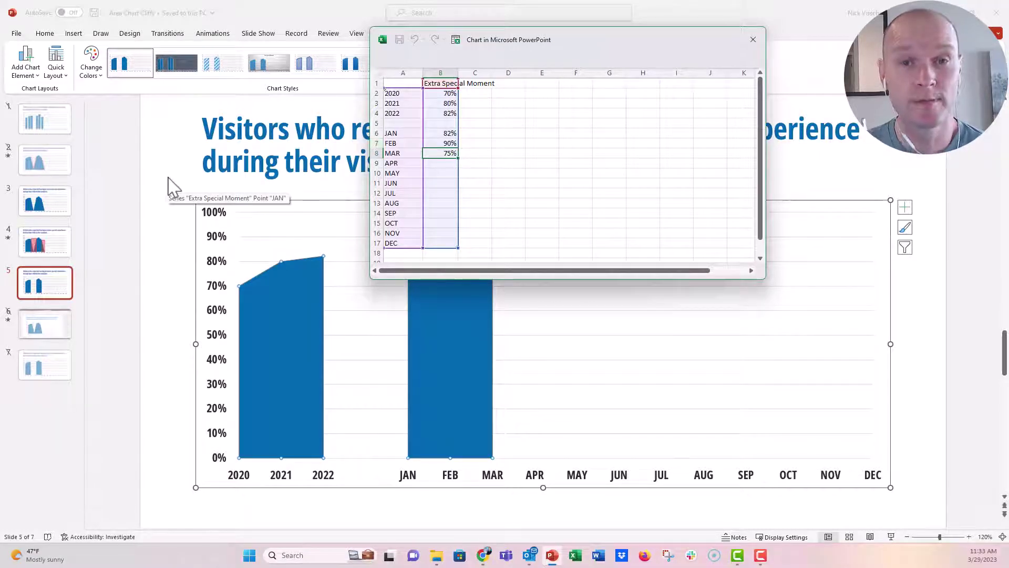
text(88)
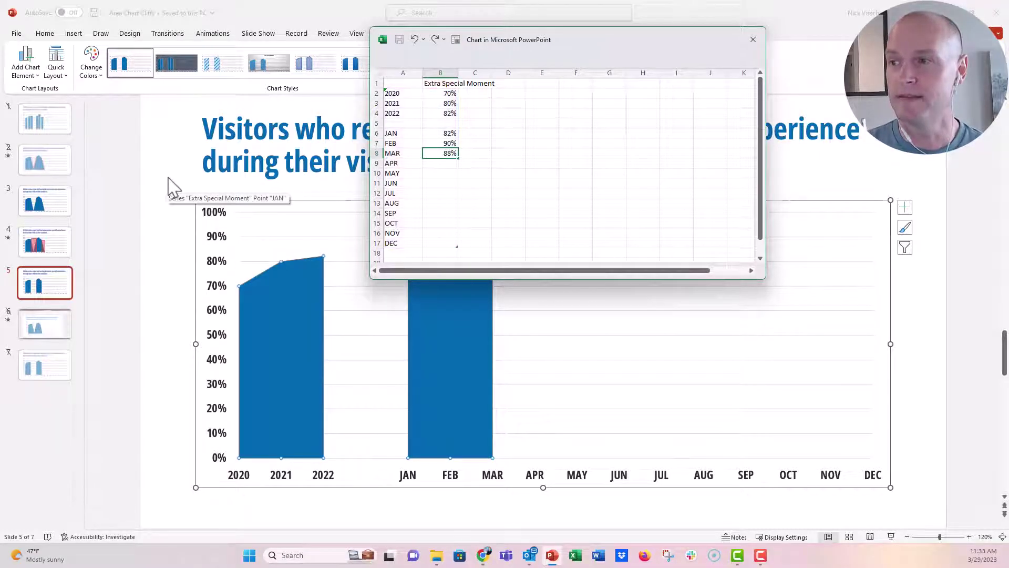
key(Return)
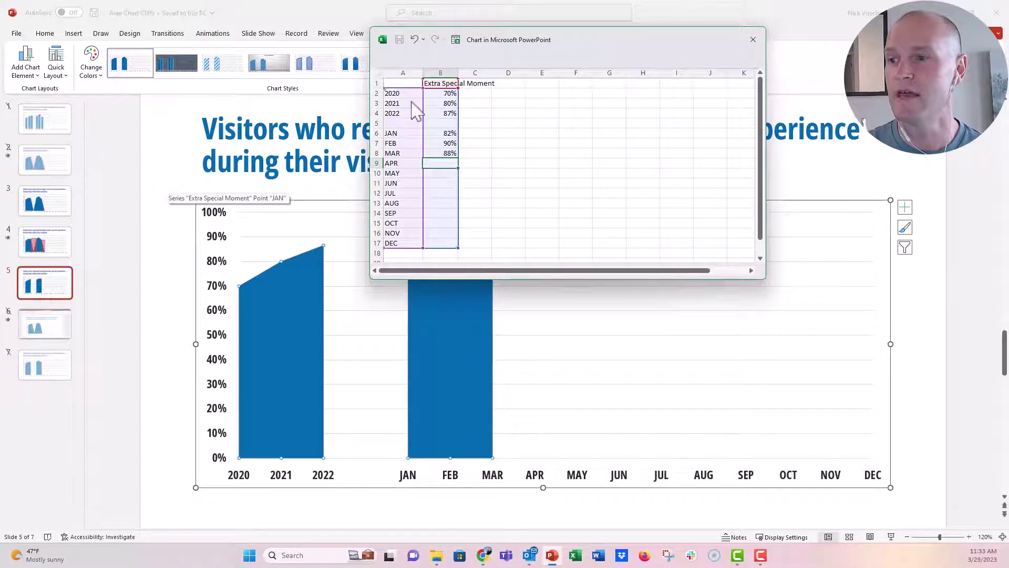
drag(598, 53, 802, 221)
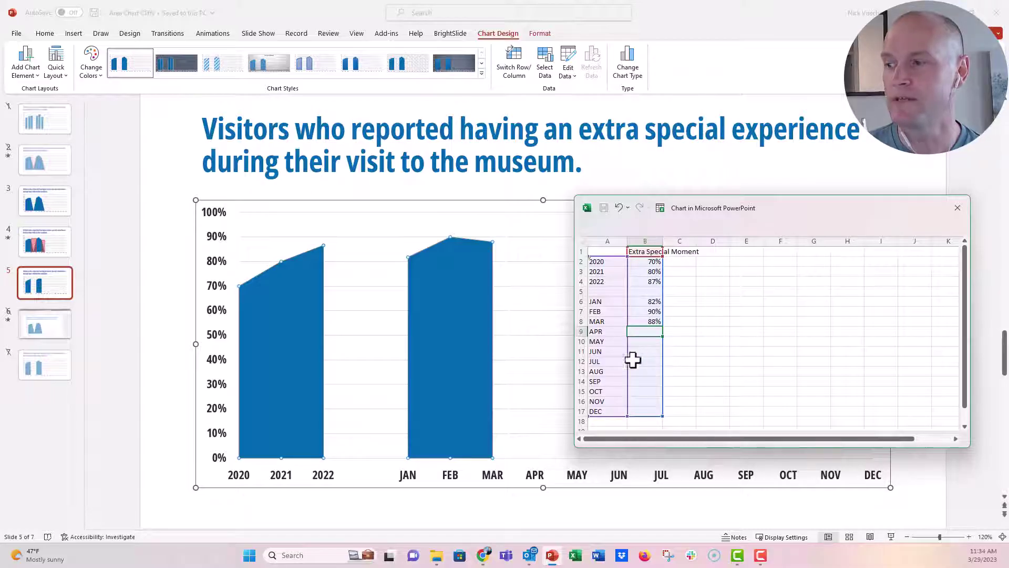
- Enter the APR–AUG values 75%, 90%, 65%, 89% and 55% in the data sheet
text(75)
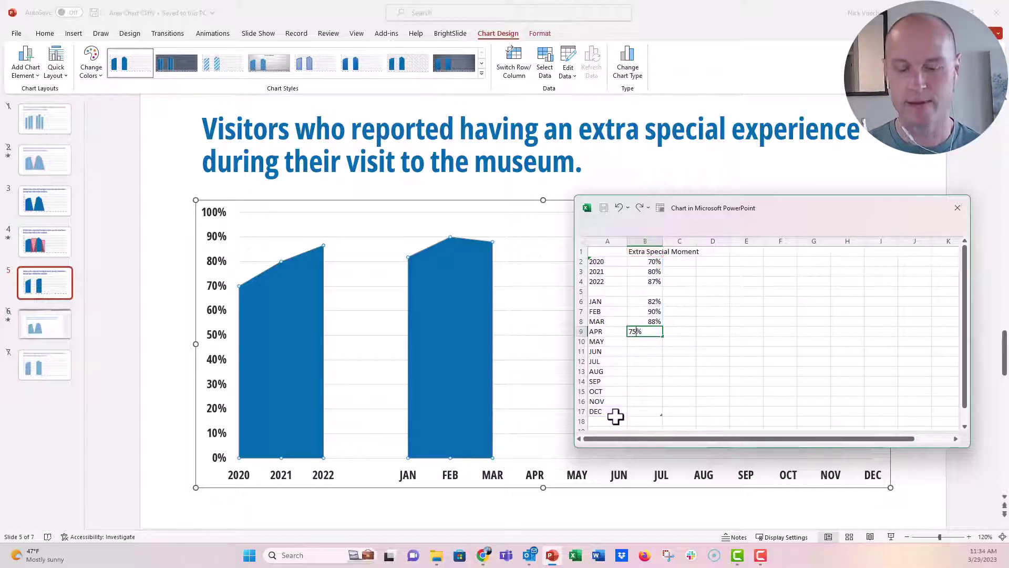
key(Return)
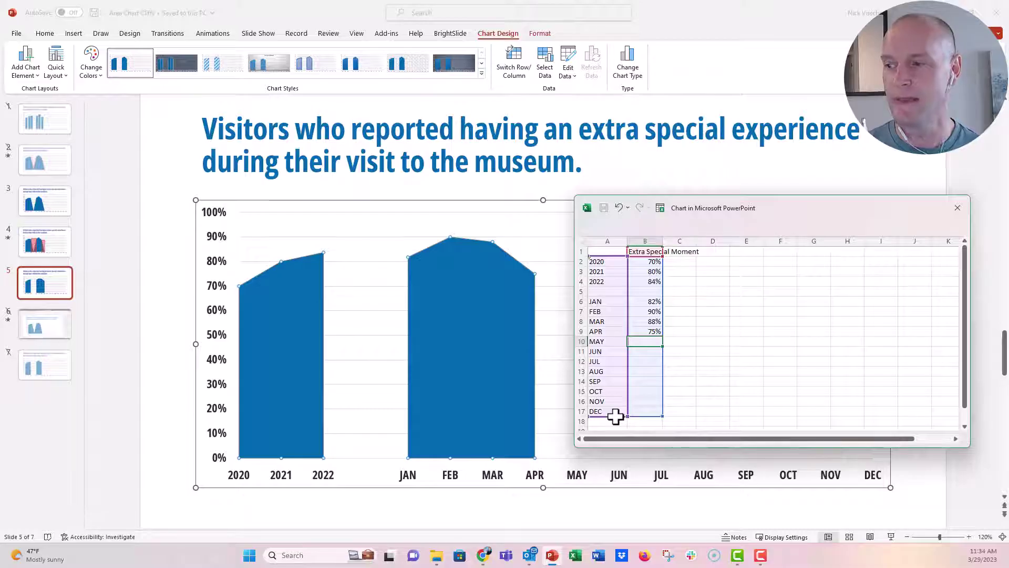
text(90)
key(Return)
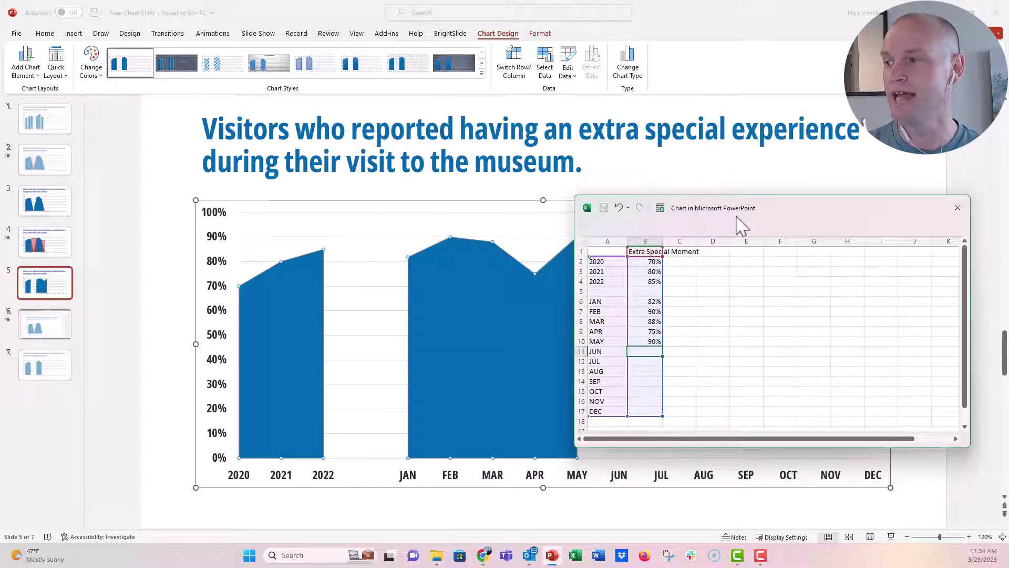
drag(742, 226, 219, 90)
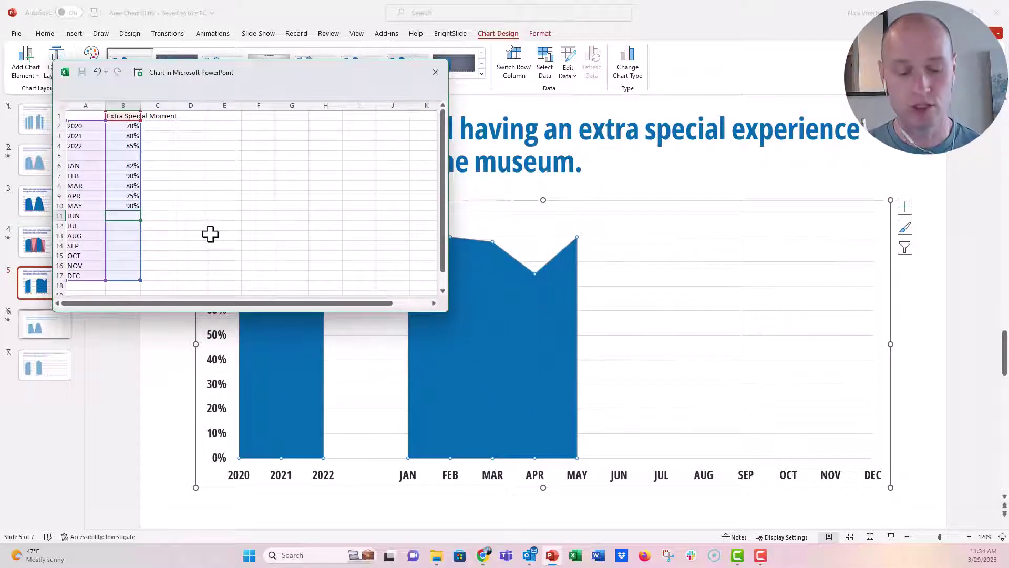
text(65)
key(Return)
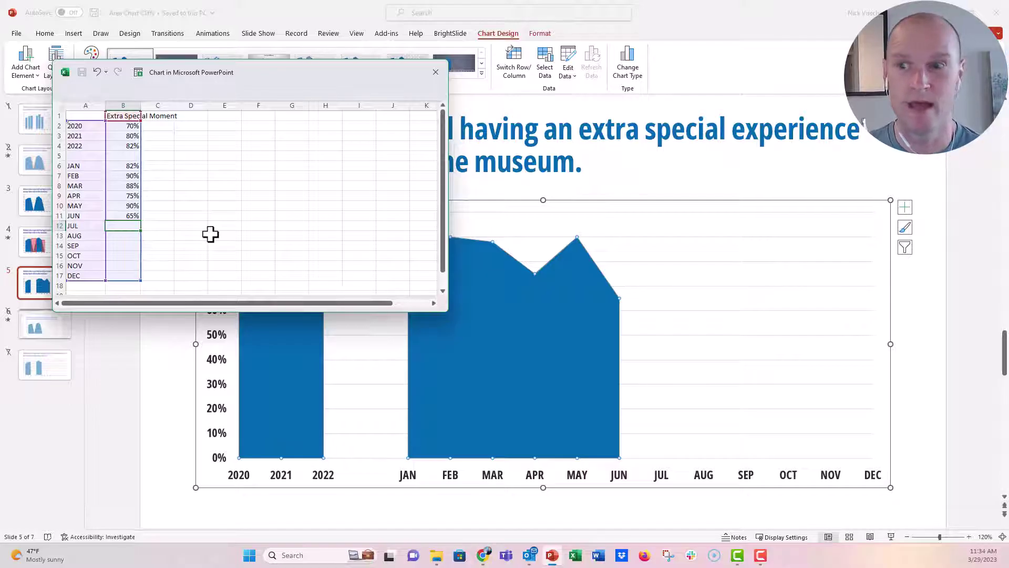
text(89)
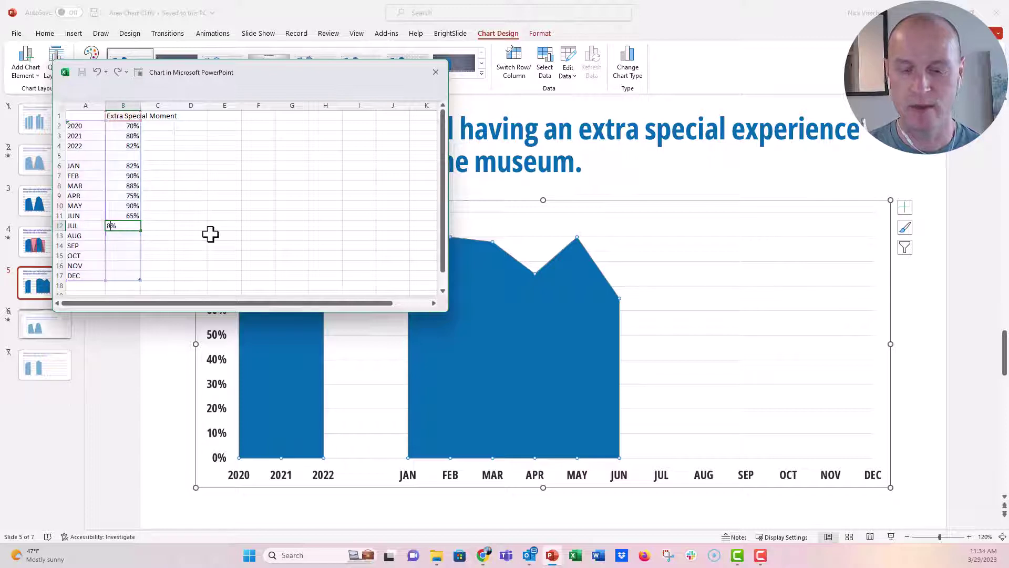
key(Return)
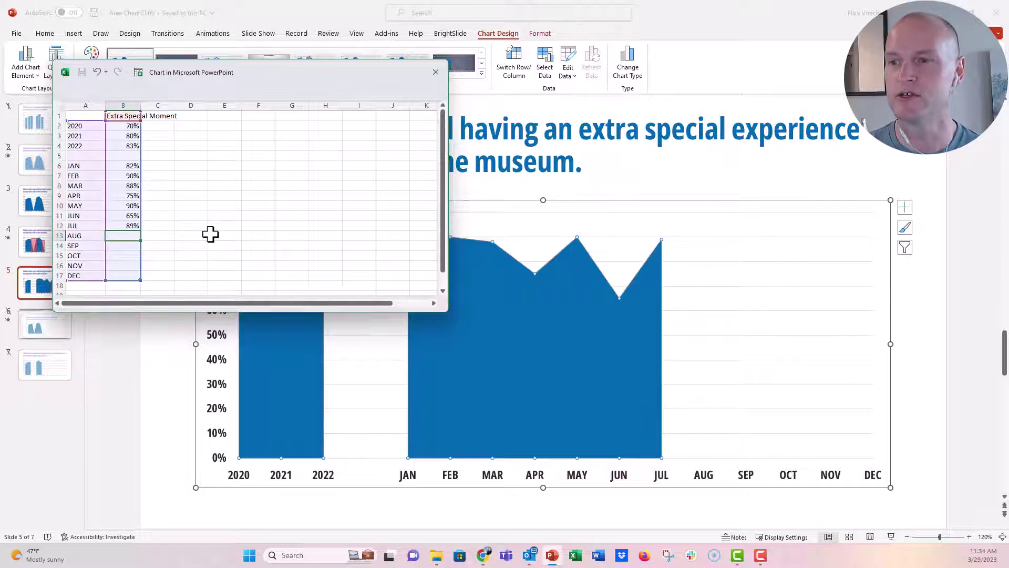
text(55)
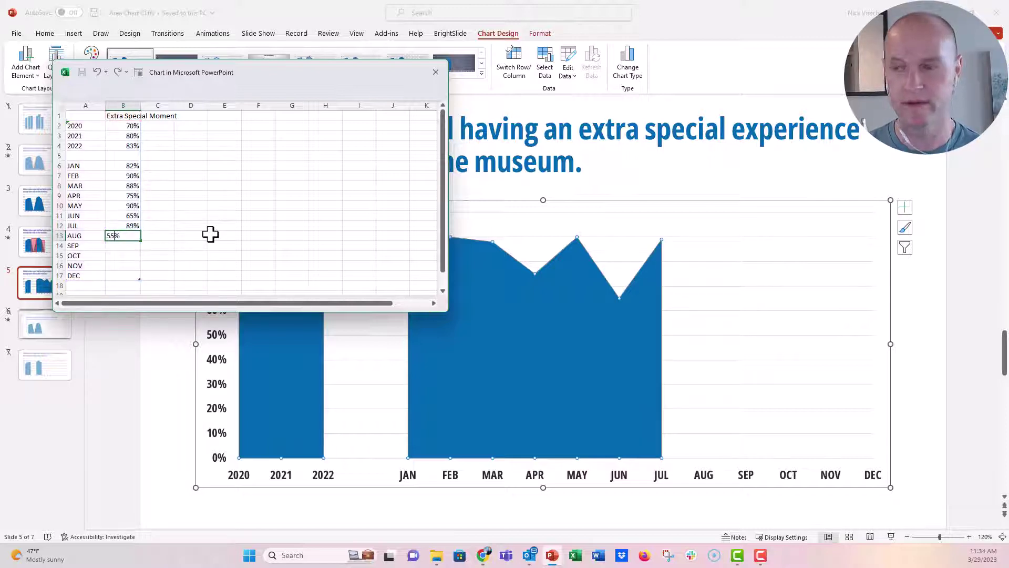
key(Return)
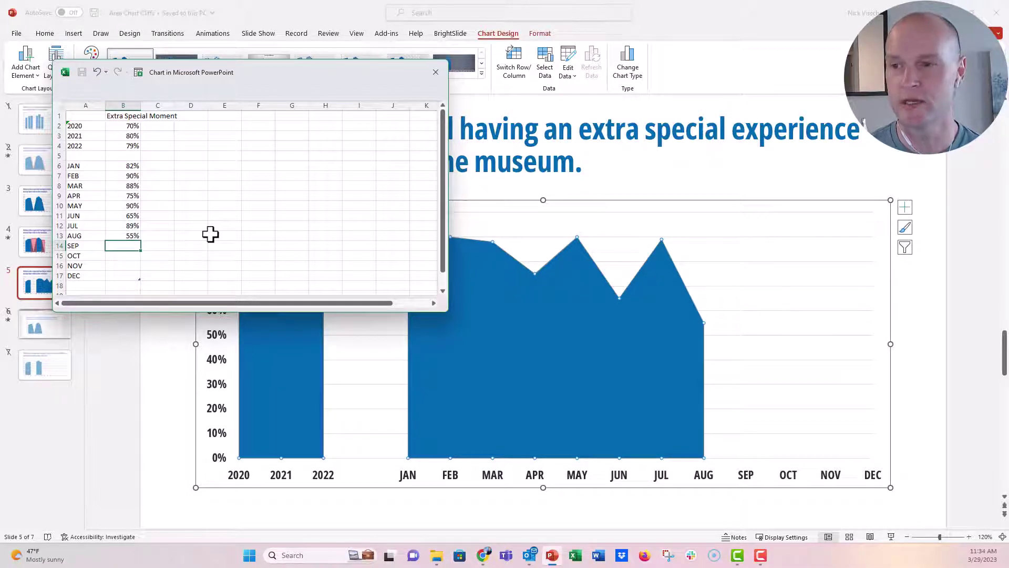
- Enter SEP 78%, OCT 77%, NOV 75% and DEC 80%, then close the data sheet
text(78%)
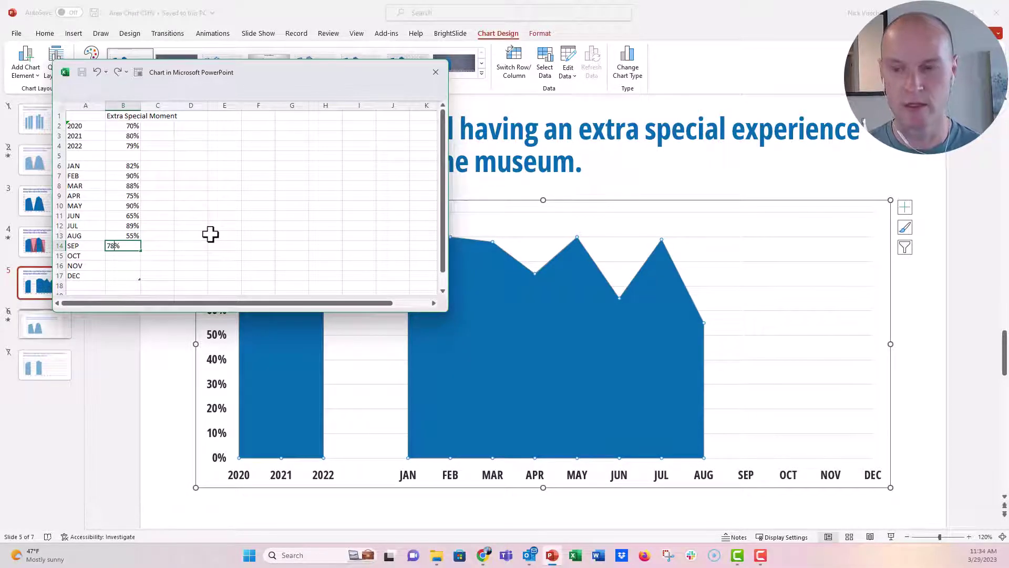
key(Return)
text(77%)
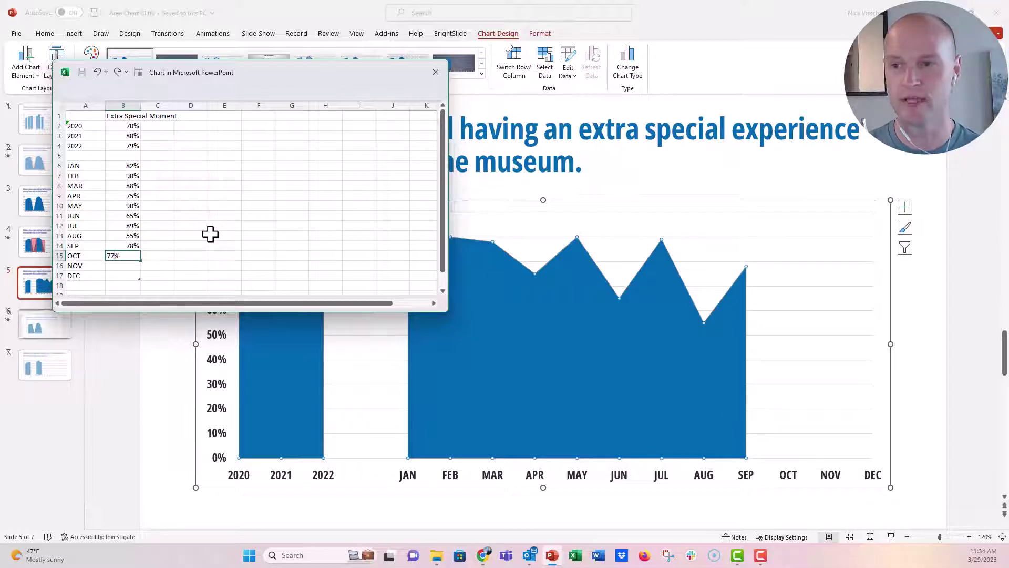
key(Return)
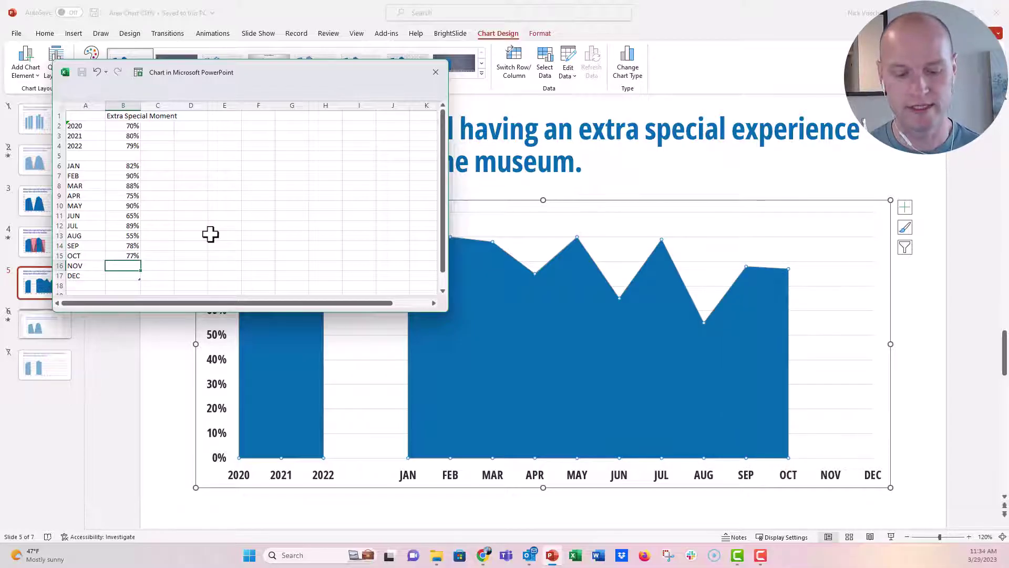
text(75%)
key(Return)
text(80%)
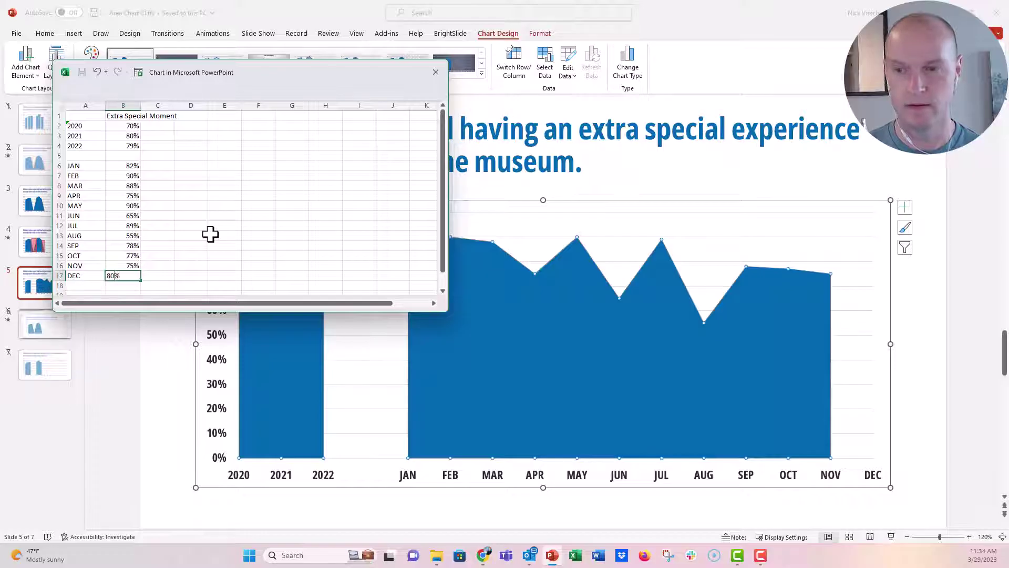
key(Return)
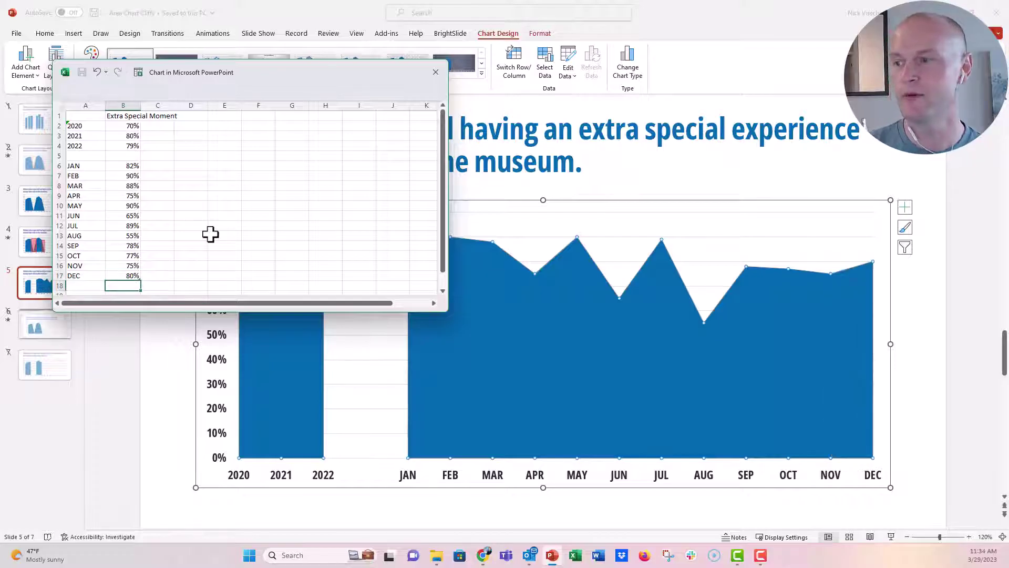
click(435, 72)
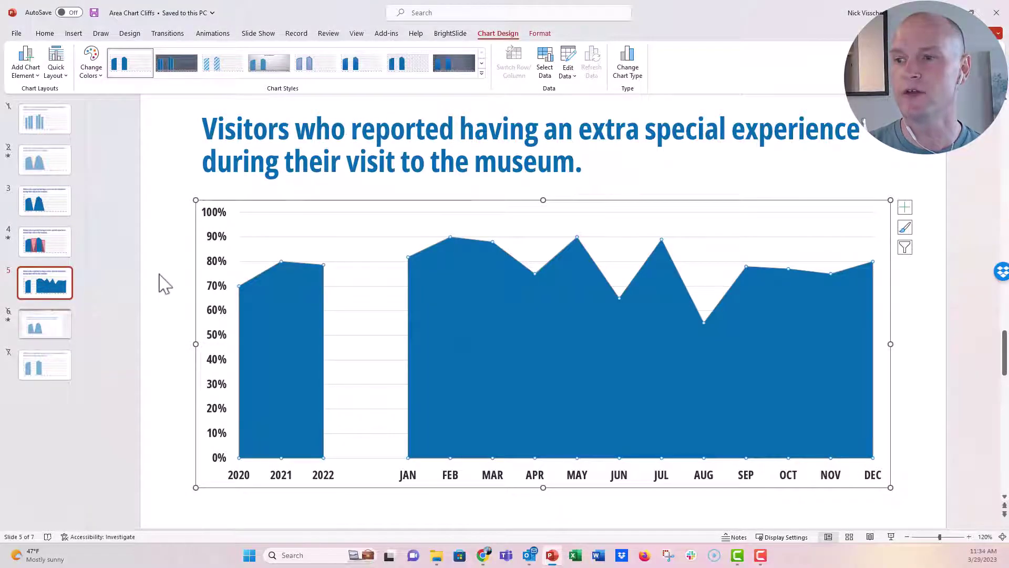
- View the finished slide, then reselect the chart and open the Edit Data dropdown
click(165, 284)
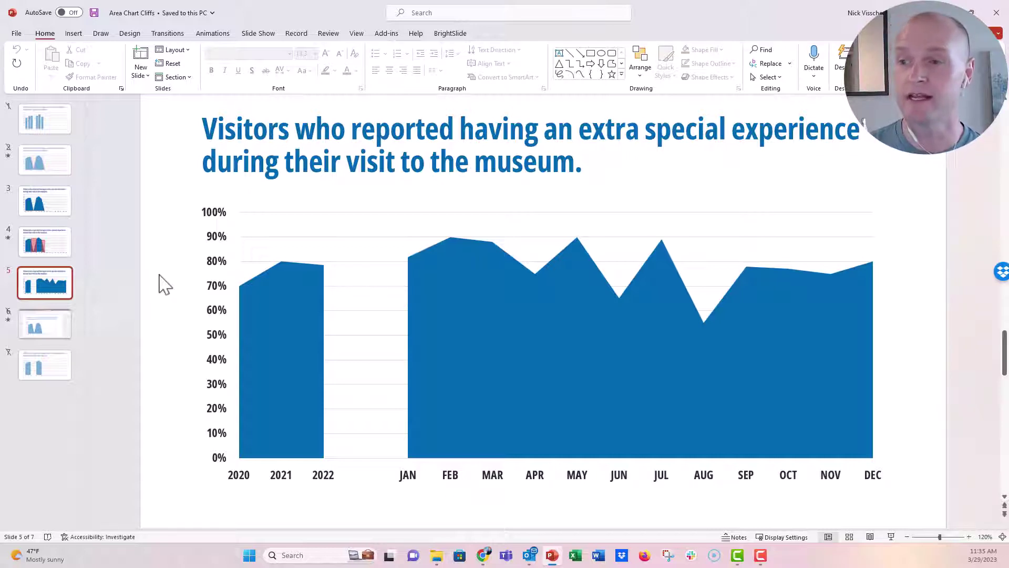
click(212, 235)
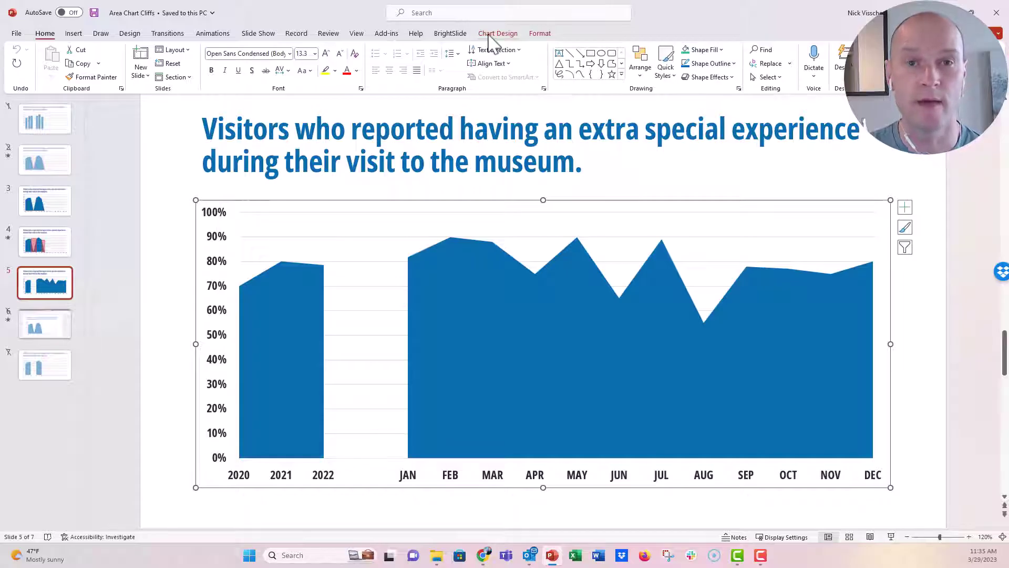
click(489, 34)
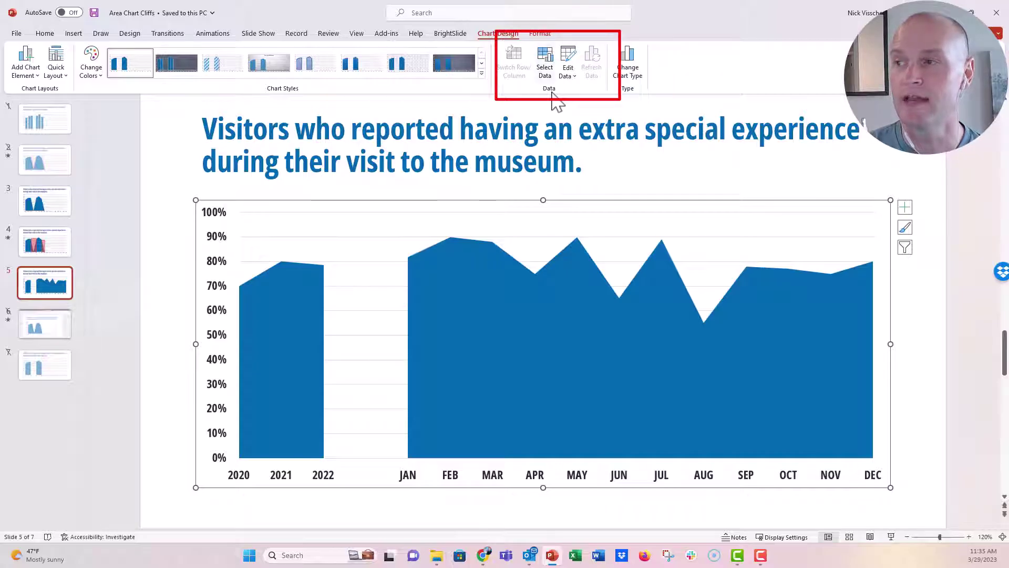
click(567, 75)
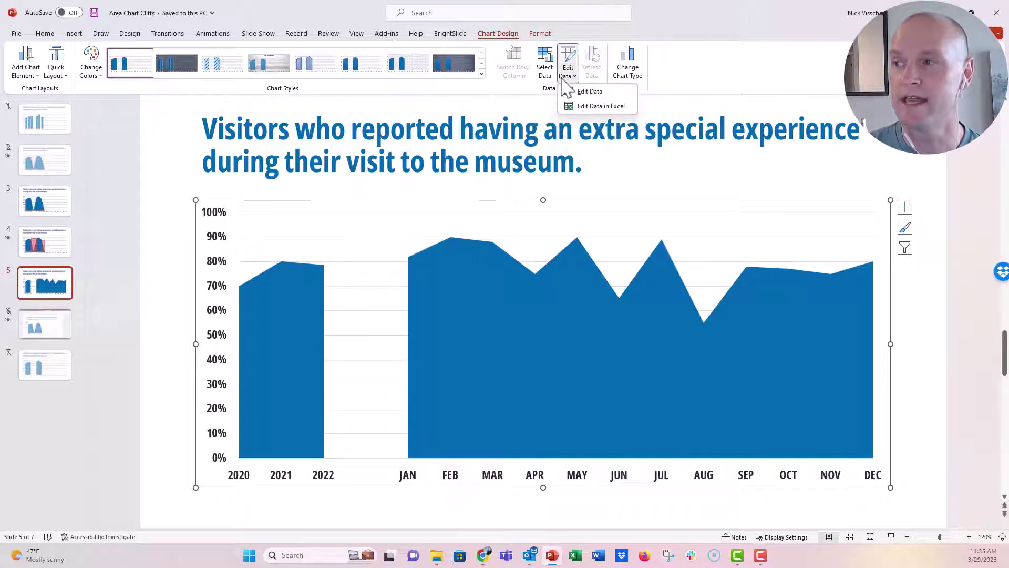
- Open and close the chart data in Excel and the data sheet, then open Select Data
click(604, 109)
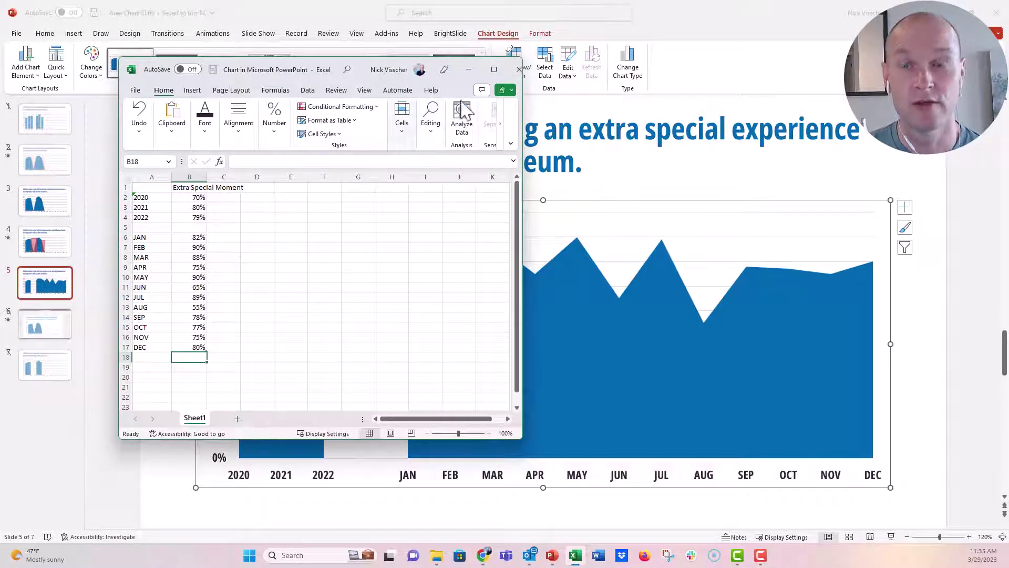
click(516, 69)
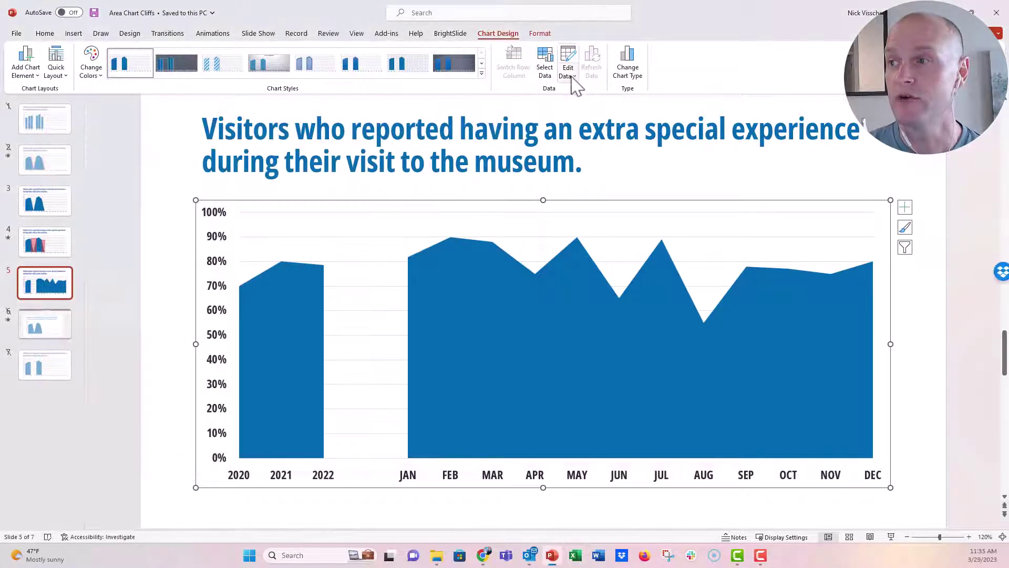
click(571, 74)
click(607, 104)
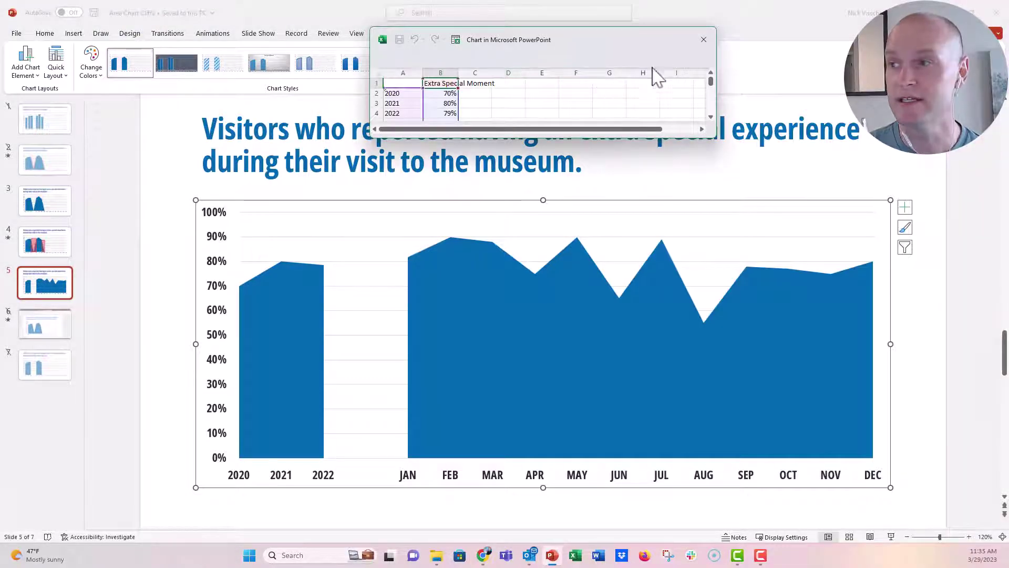
click(704, 40)
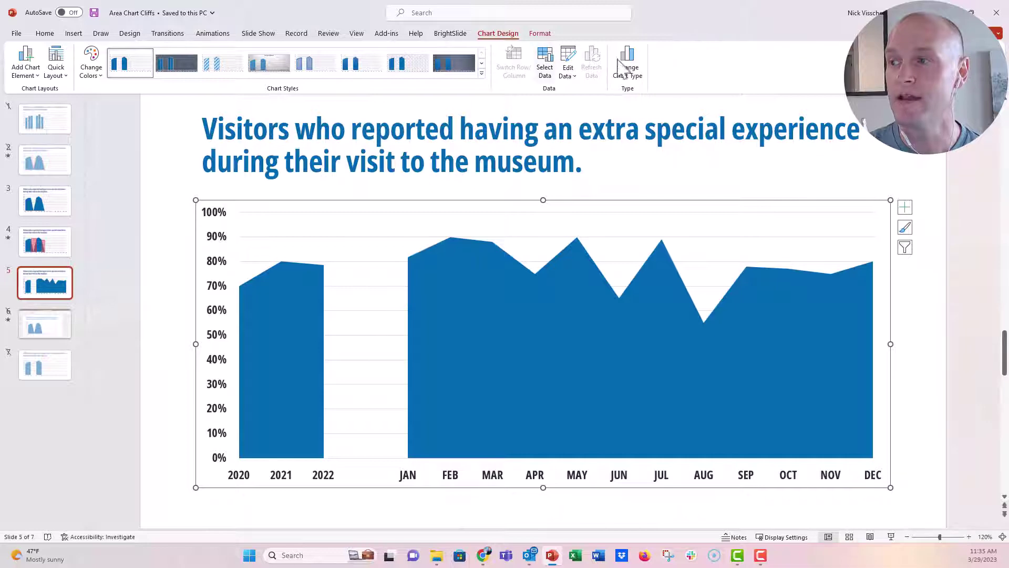
click(547, 67)
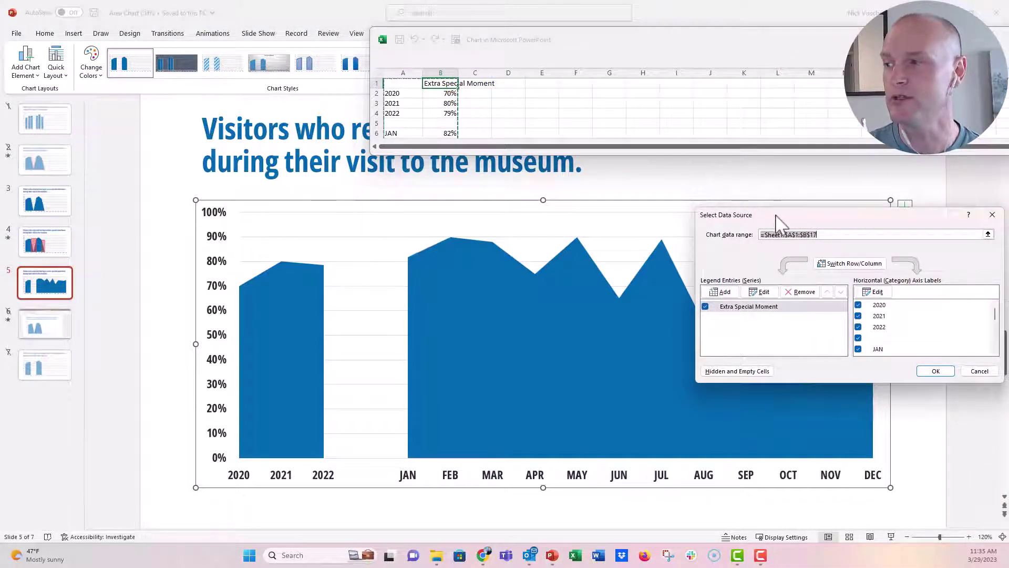
- Switch the chart's rows and columns, apply with OK, and close the data sheet
drag(777, 223, 451, 184)
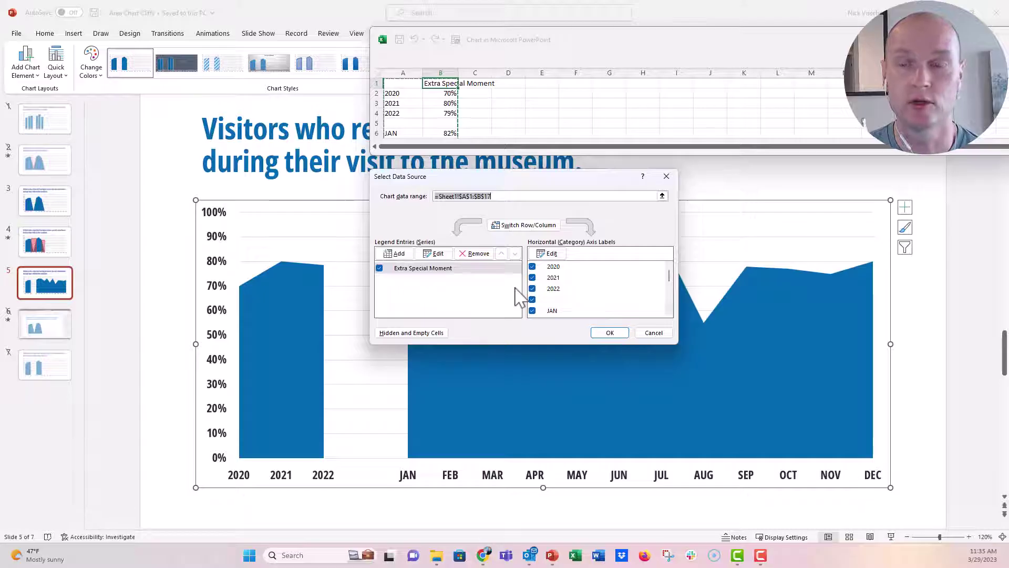
click(545, 229)
click(610, 333)
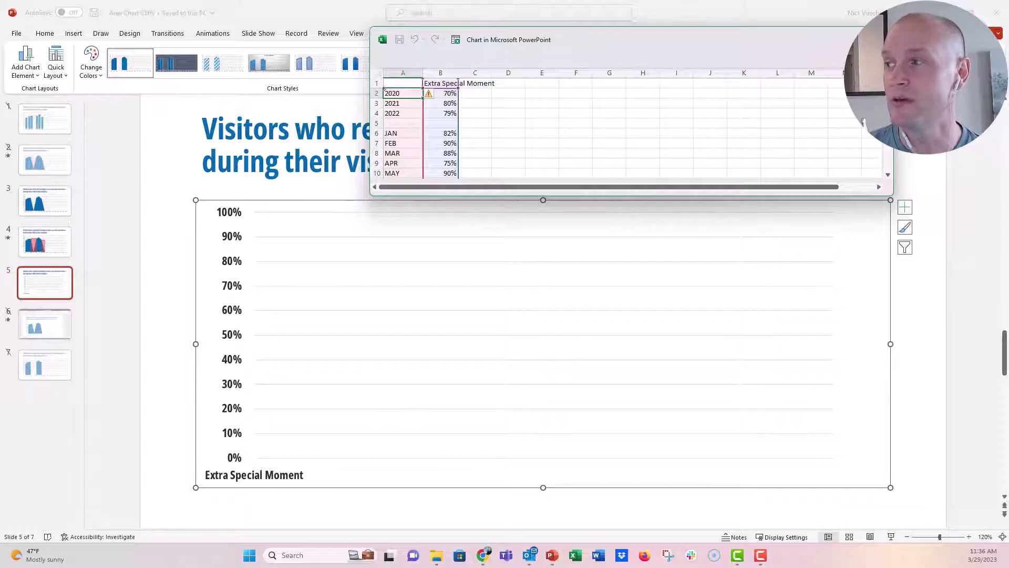
click(881, 39)
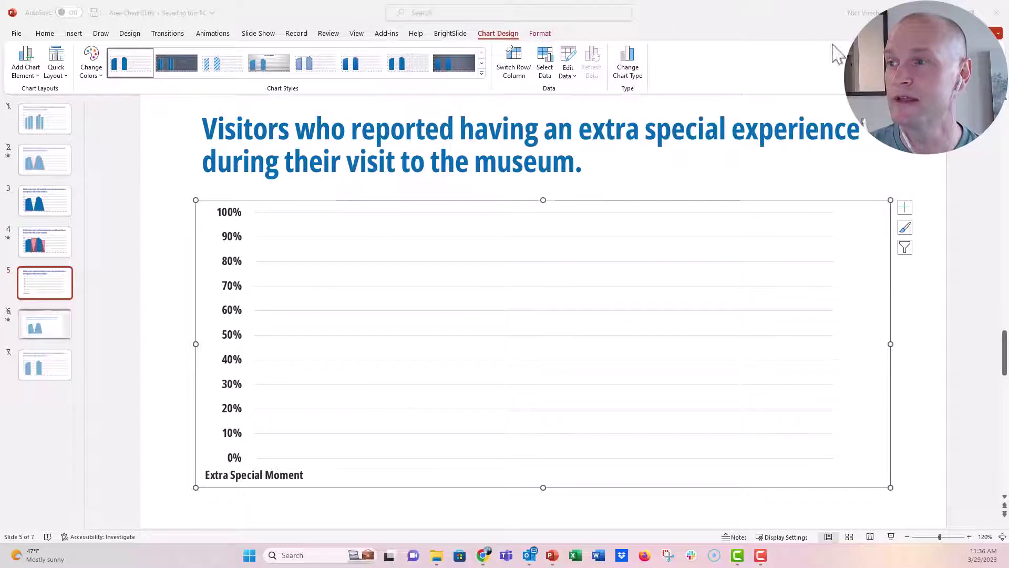
- Reopen Select Data, switch rows and columns back, apply, and close the data sheet
click(547, 70)
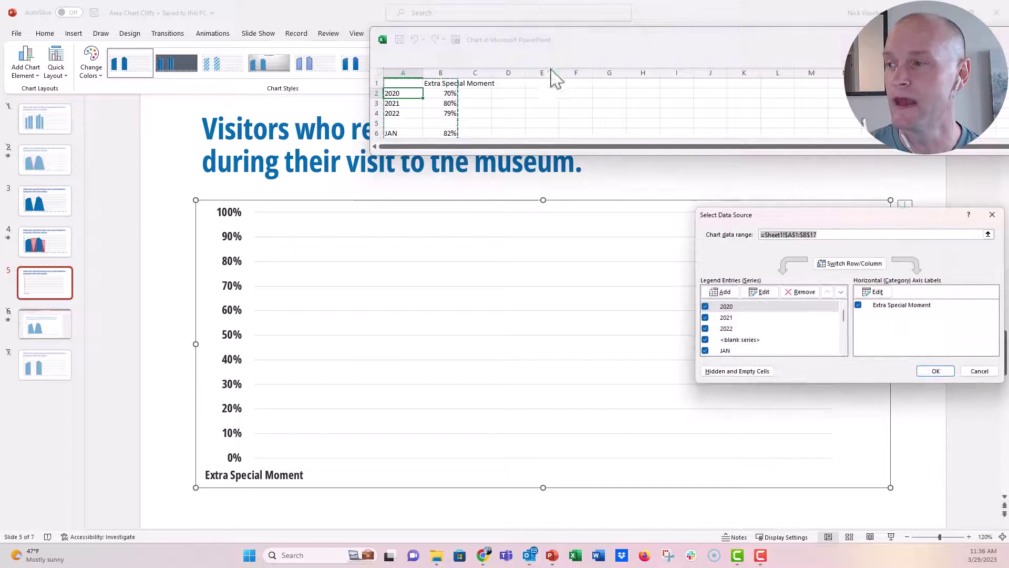
drag(777, 218, 401, 186)
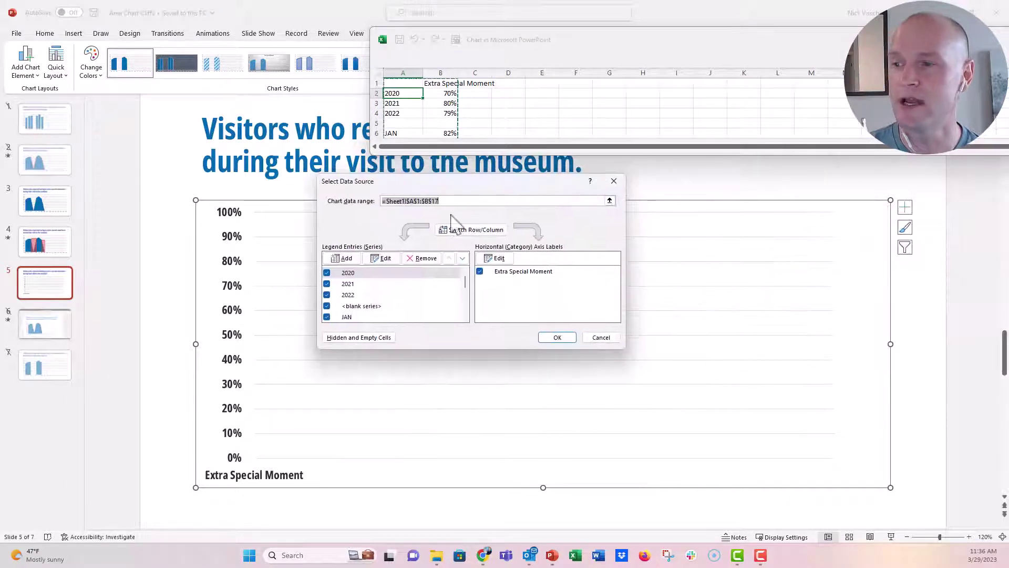
click(486, 232)
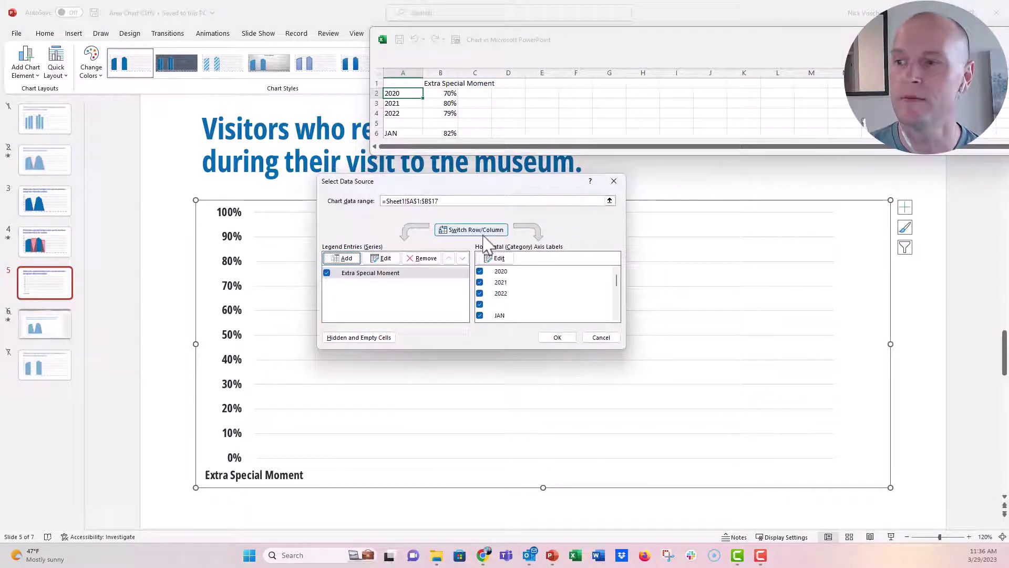
click(556, 338)
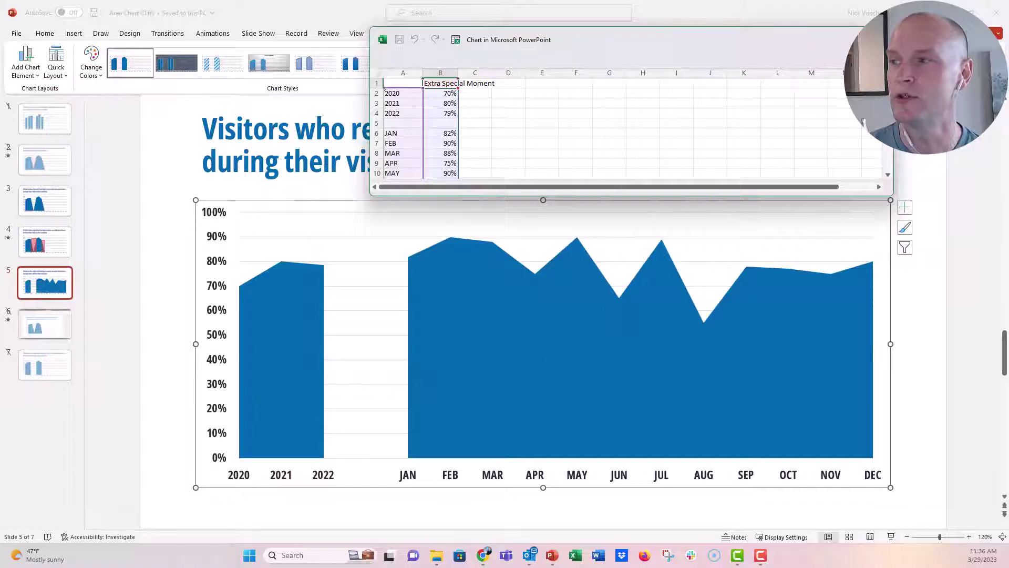
click(883, 39)
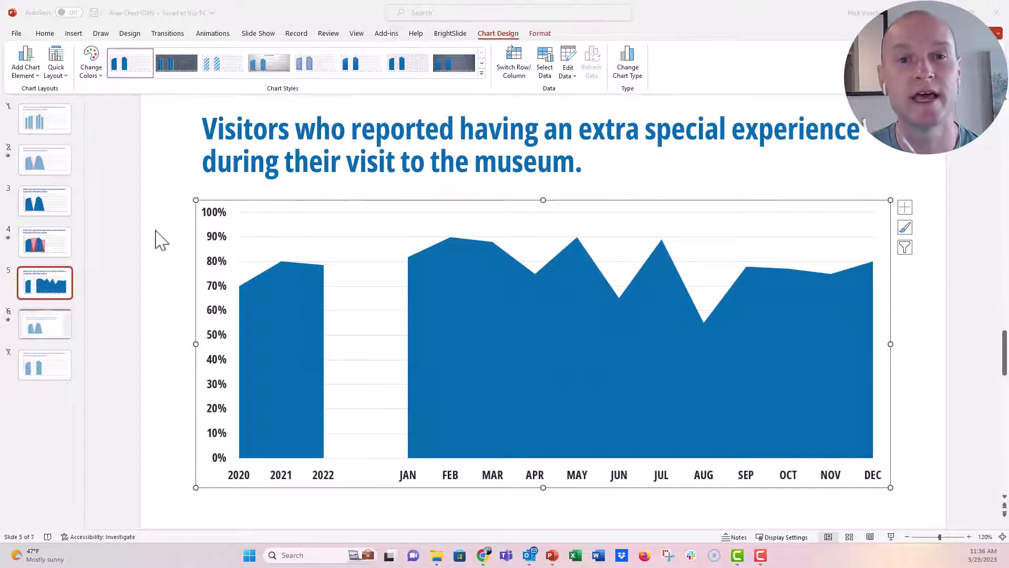